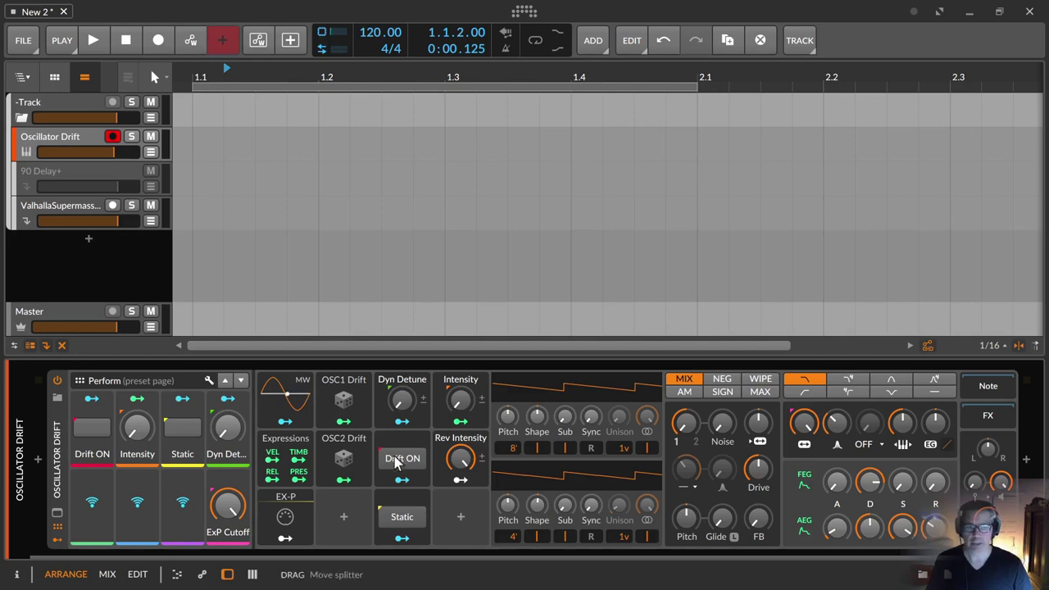
Step: Toggle Drift ON on and off, then reset Intensity, sweep it, and leave it near 7 %
click(92, 429)
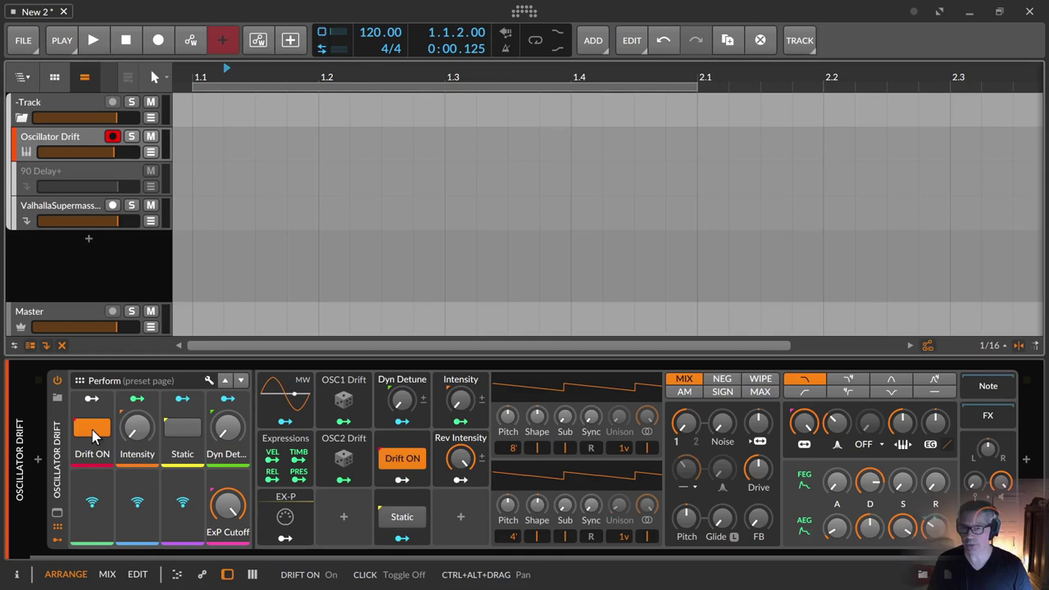
click(91, 428)
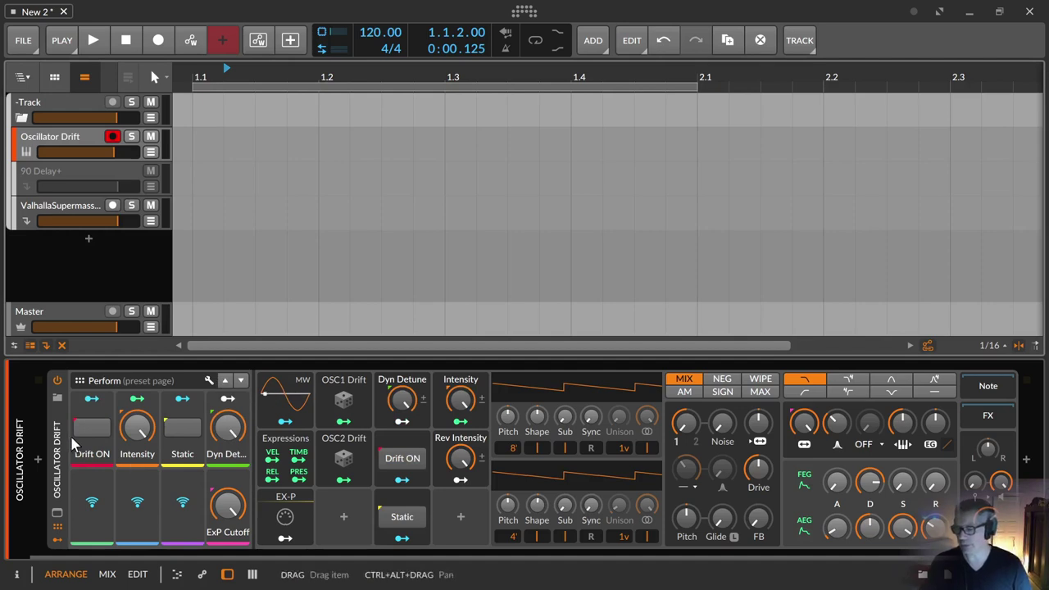
double_click(134, 433)
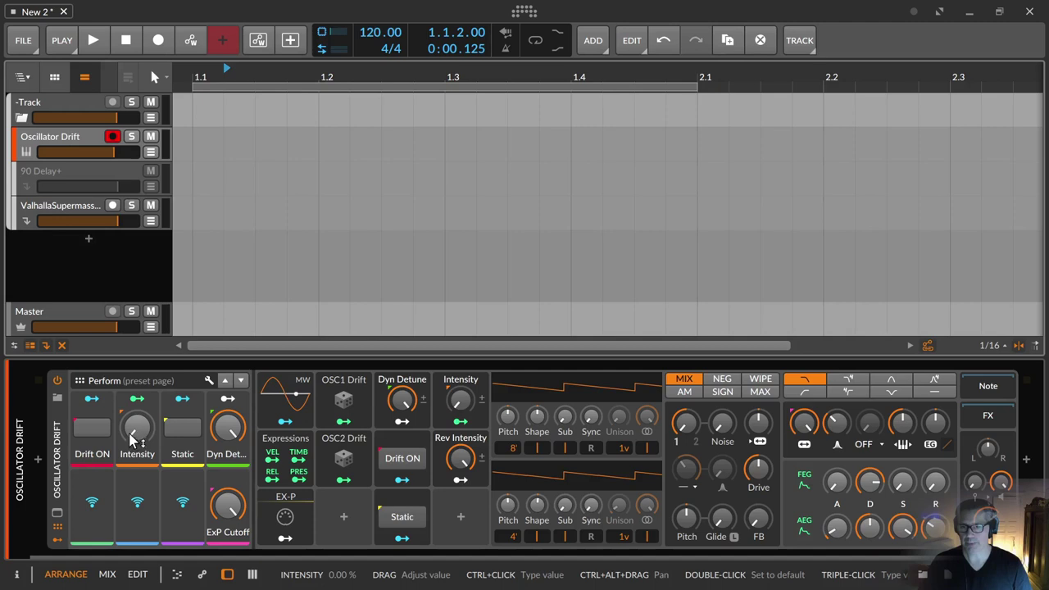
mouse_move(131, 439)
mouse_down()
mouse_move(131, 357)
mouse_move(137, 440)
mouse_up()
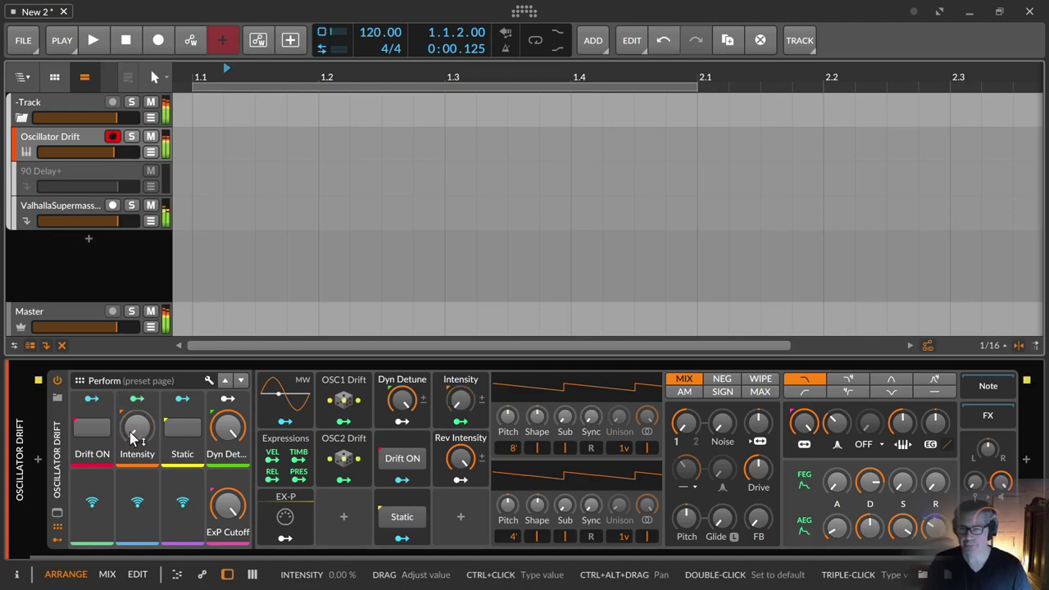
drag(135, 439, 104, 453)
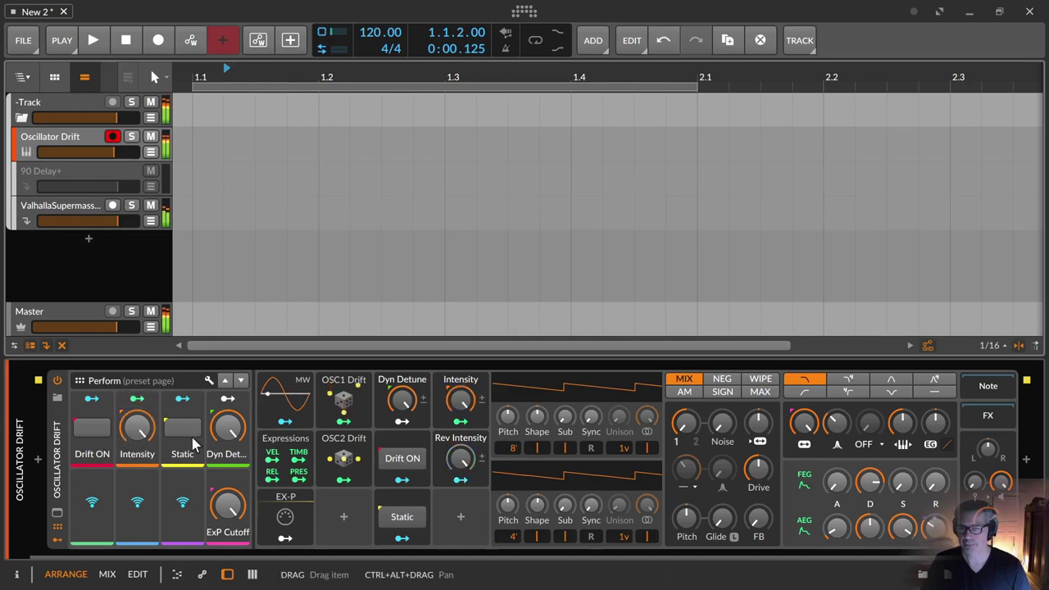
Step: Switch Drift ON back on, set Dyn Detune to 100 % and Intensity to about 39 %
click(227, 426)
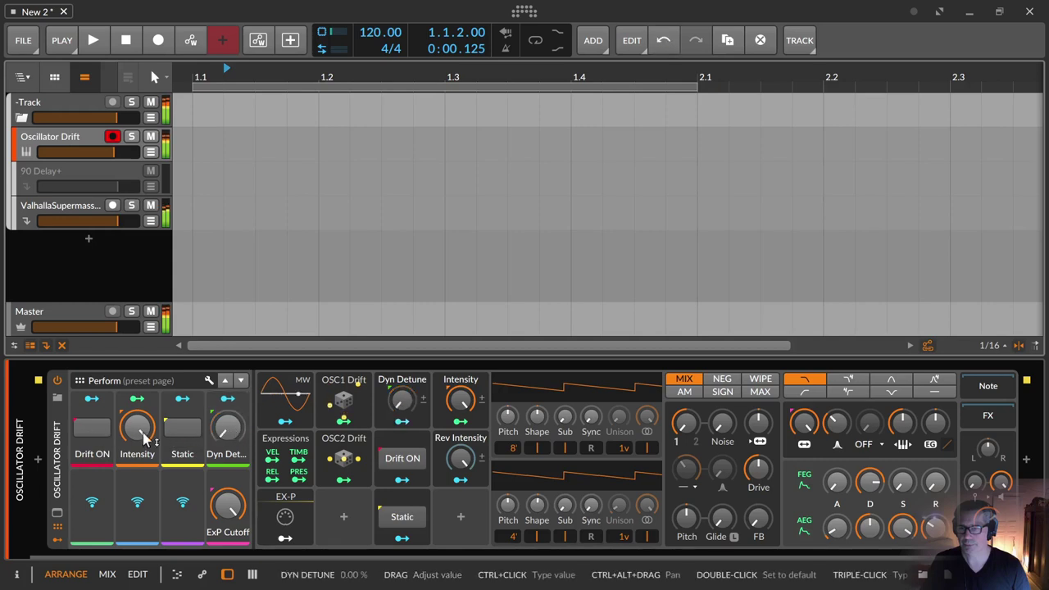
click(91, 429)
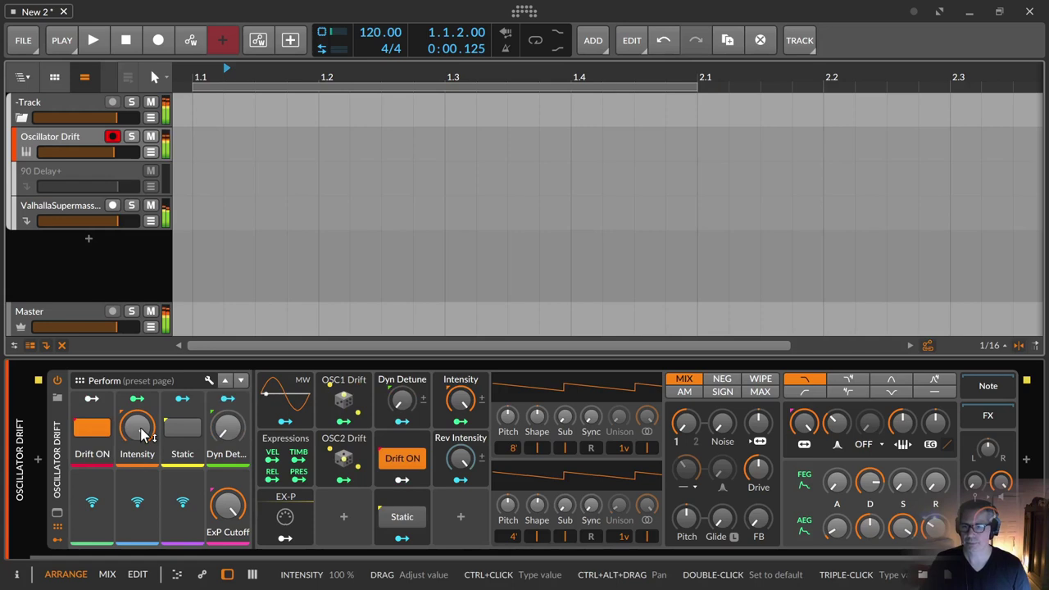
drag(141, 433, 148, 434)
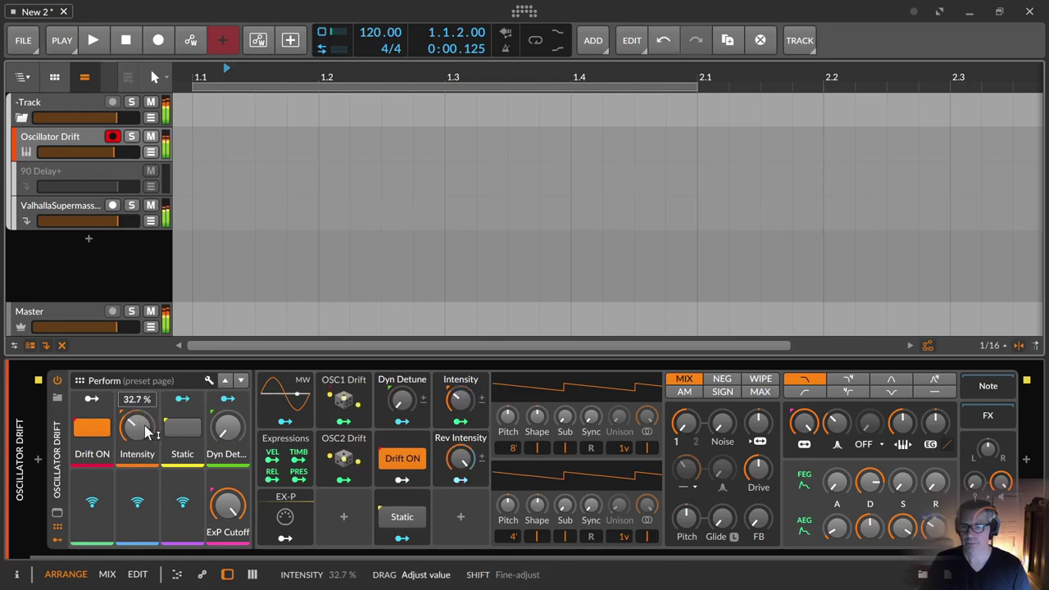
mouse_move(227, 426)
mouse_down()
mouse_move(227, 447)
mouse_move(227, 410)
mouse_up()
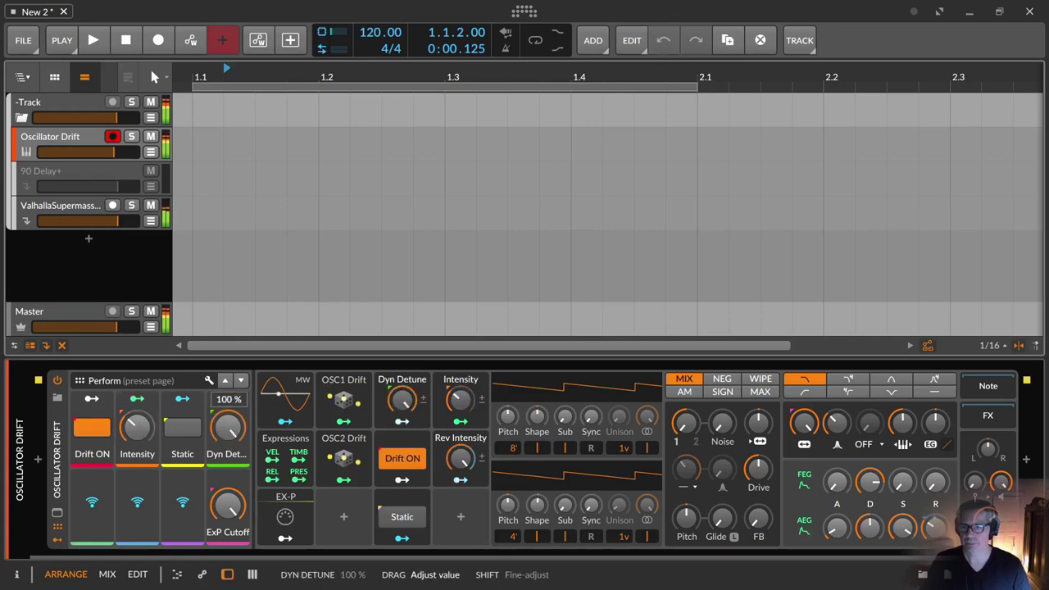
mouse_move(137, 426)
mouse_down()
mouse_move(137, 443)
mouse_move(137, 432)
mouse_up()
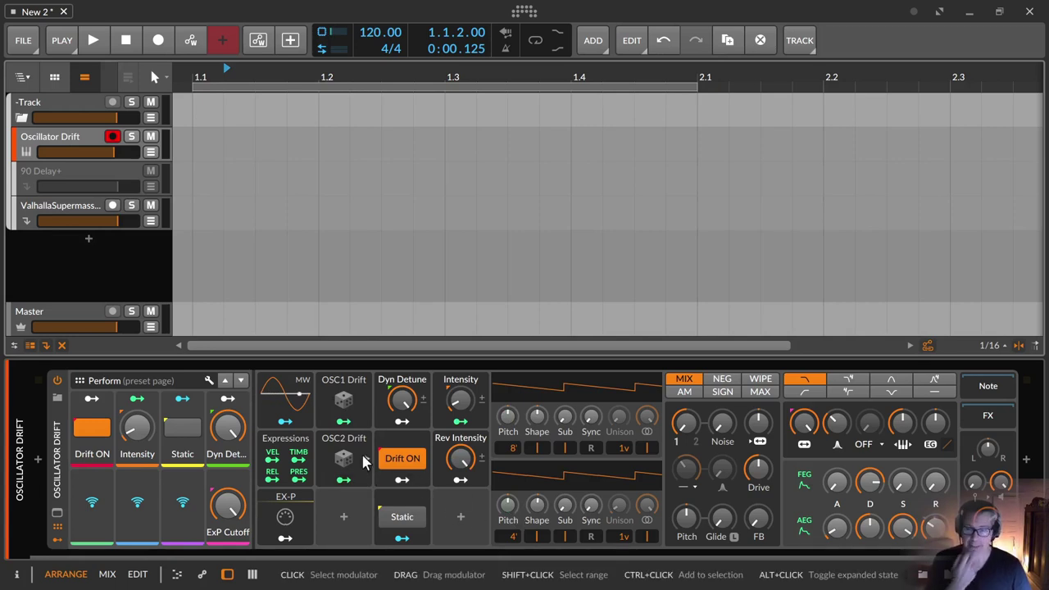
Step: Show the OSC1 Drift random LFO's settings in the Inspector
click(348, 428)
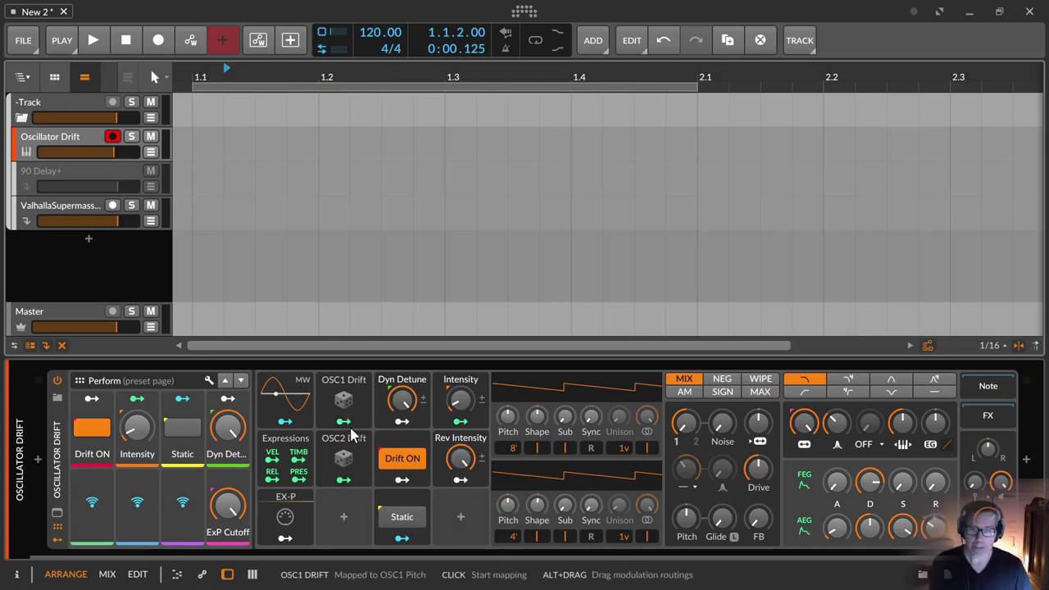
key(i)
click(477, 392)
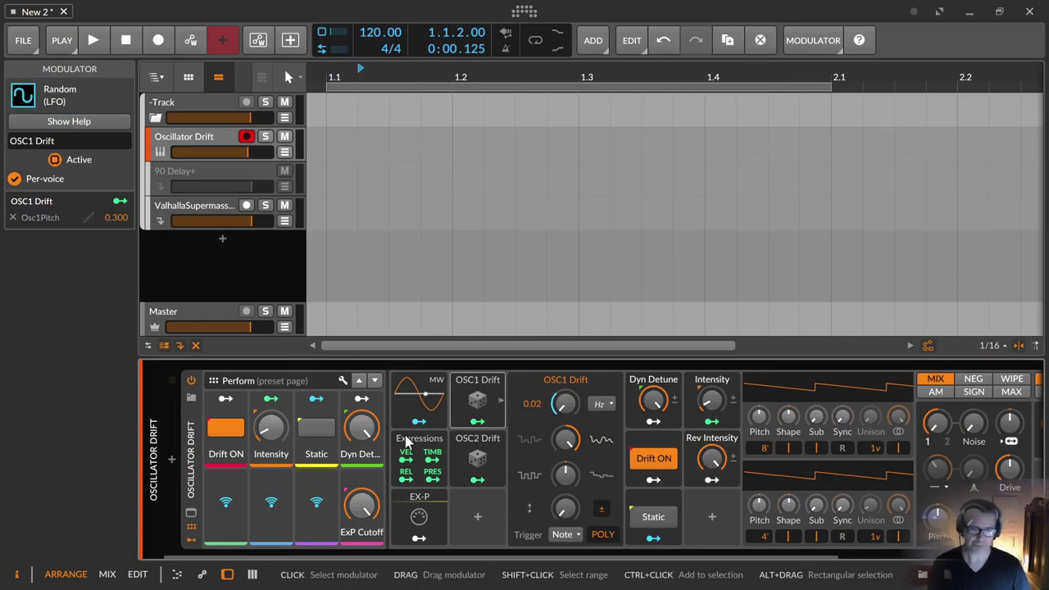
Step: Sweep Intensity to about 44 %, reset it to 0 %, then set it near 11 %
mouse_move(270, 426)
mouse_down()
mouse_move(270, 359)
mouse_move(270, 443)
mouse_up()
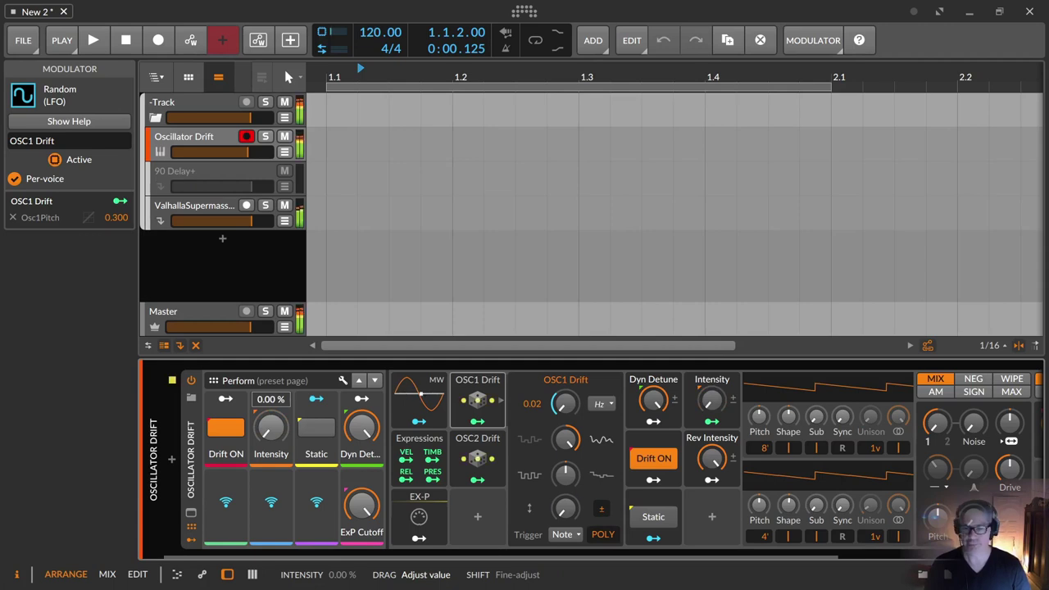
drag(271, 443, 271, 363)
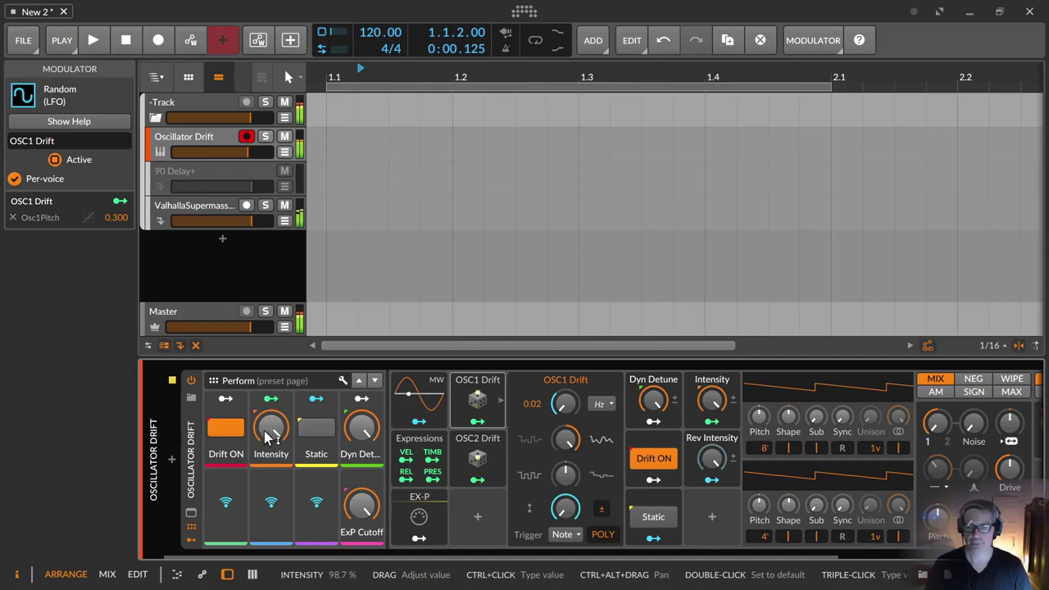
double_click(273, 436)
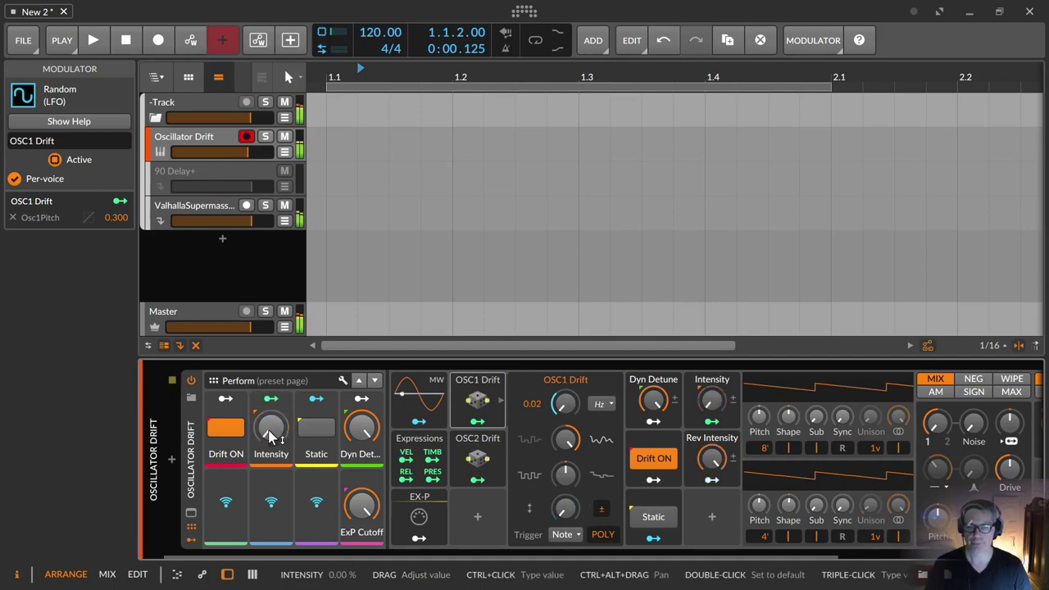
mouse_move(273, 434)
mouse_down()
mouse_move(273, 407)
mouse_move(270, 435)
mouse_up()
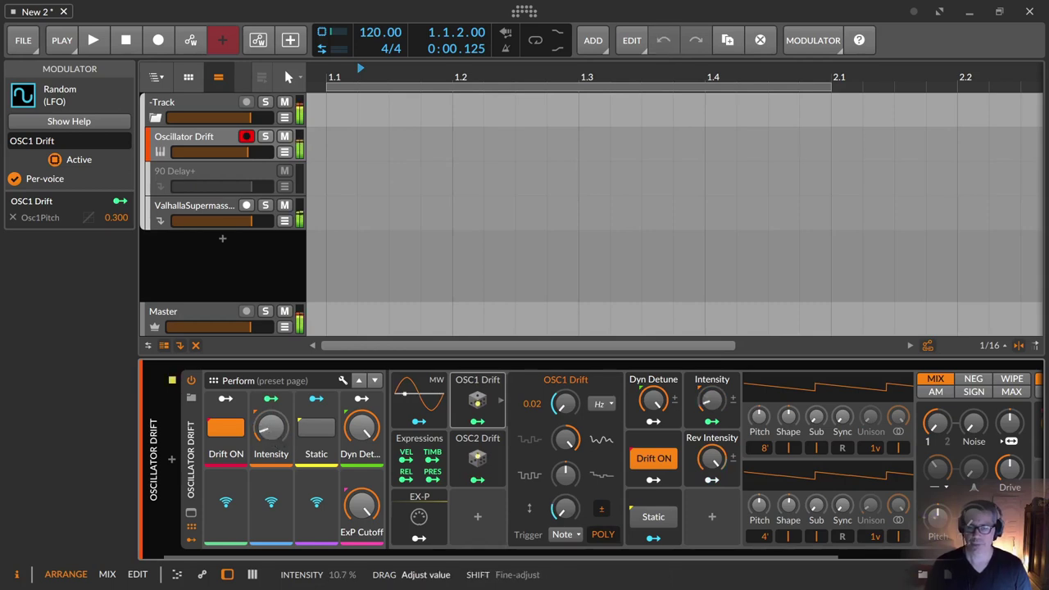
Step: Toggle the Static macro on and off several times, leave it off, and raise Dyn Detune
click(311, 431)
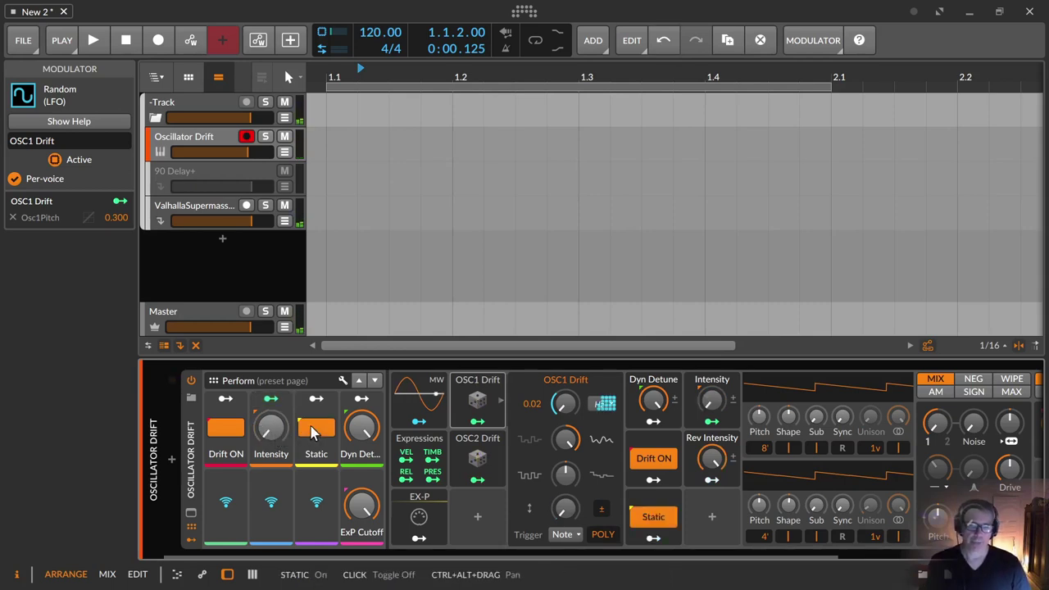
click(311, 430)
click(312, 431)
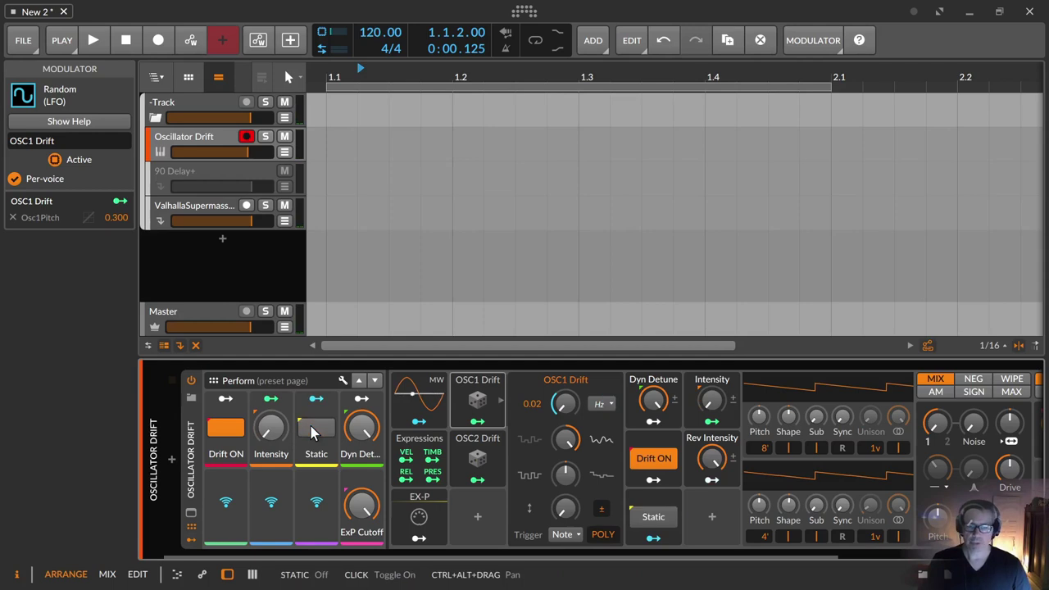
click(313, 429)
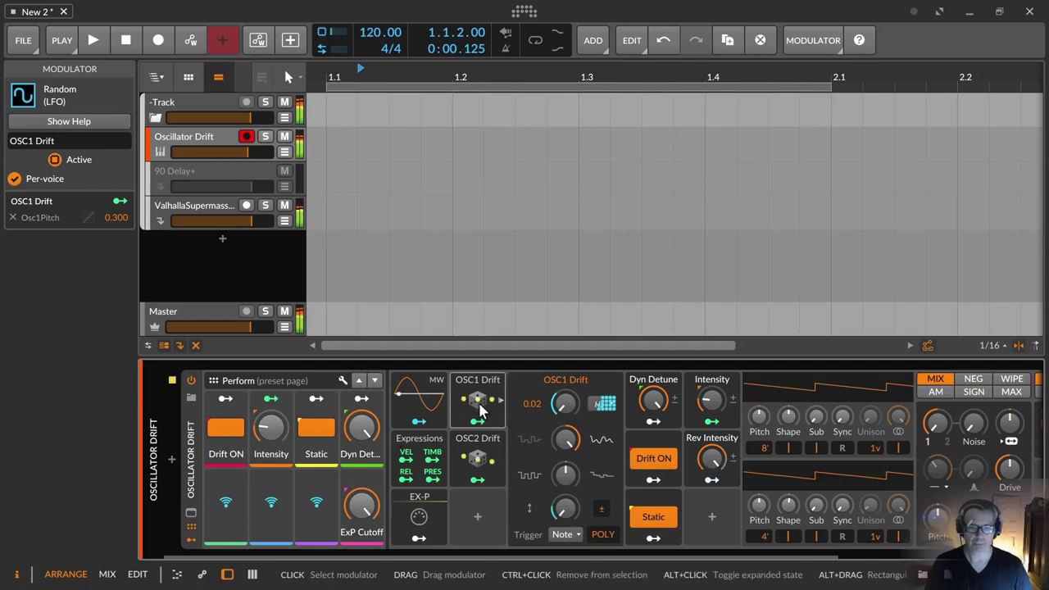
click(316, 427)
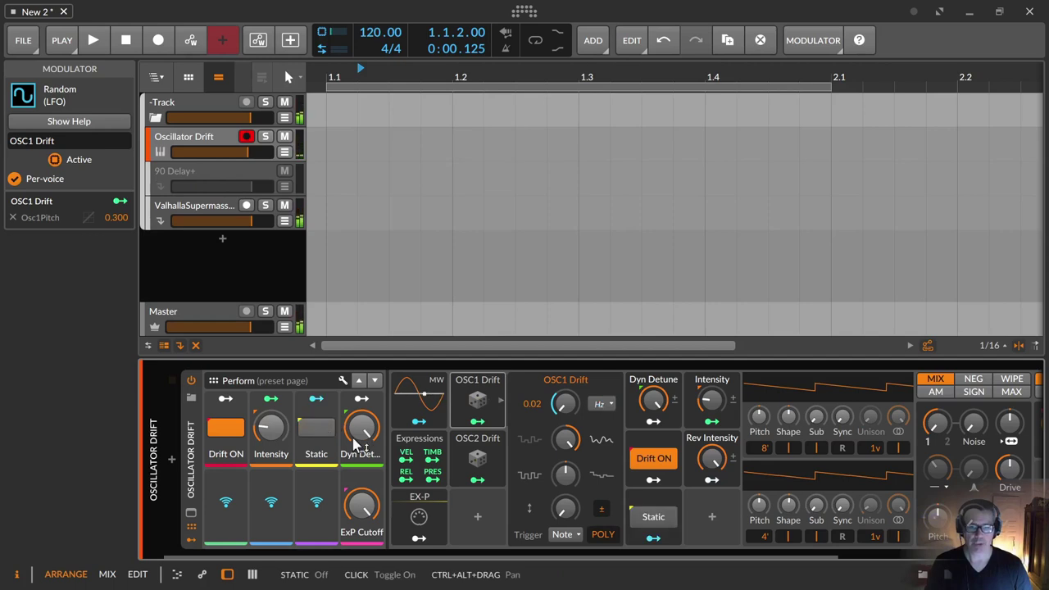
drag(362, 427, 361, 410)
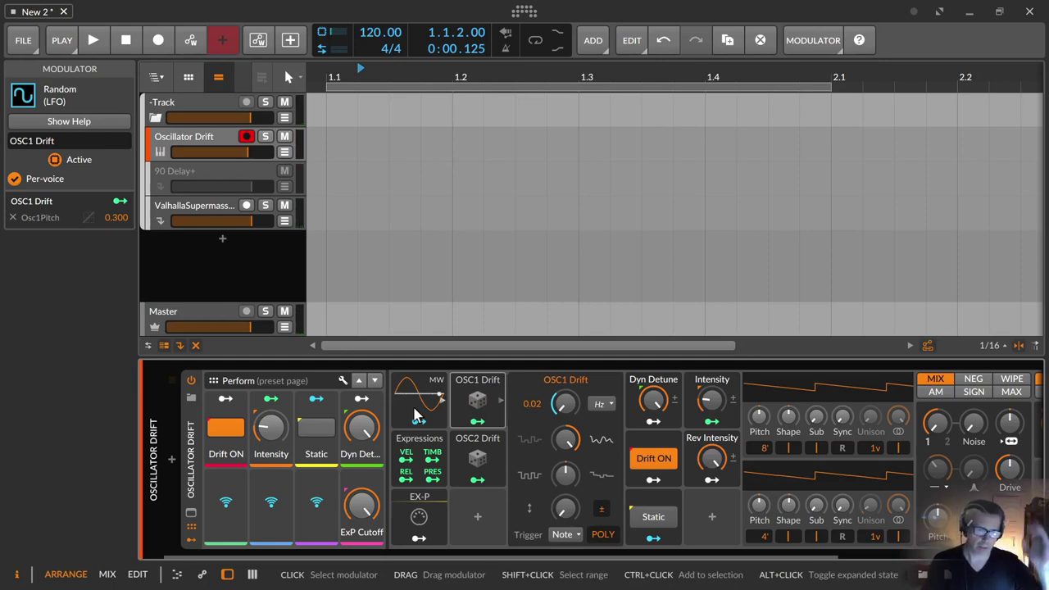
Step: Turn Intensity up to about 54 %, pull Dyn Detune lower, then set Intensity near 45 %
mouse_move(267, 425)
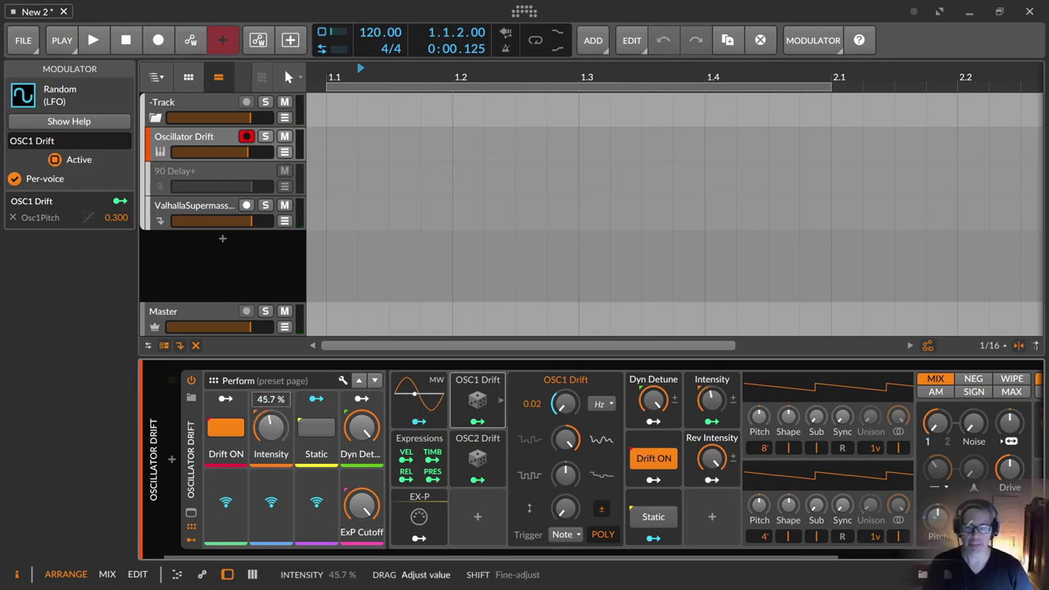
drag(267, 424, 267, 411)
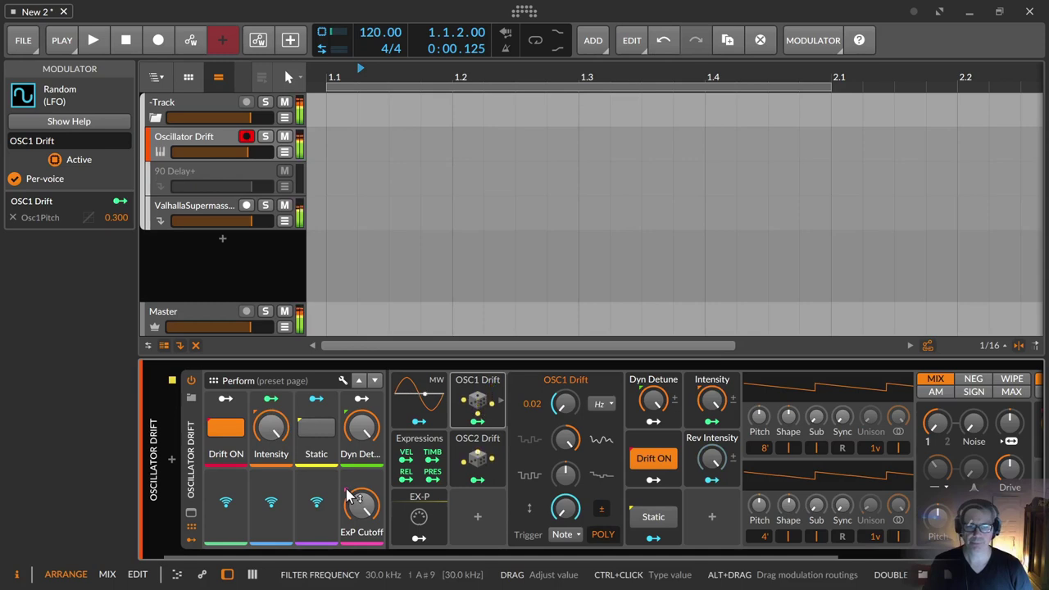
drag(359, 428, 359, 475)
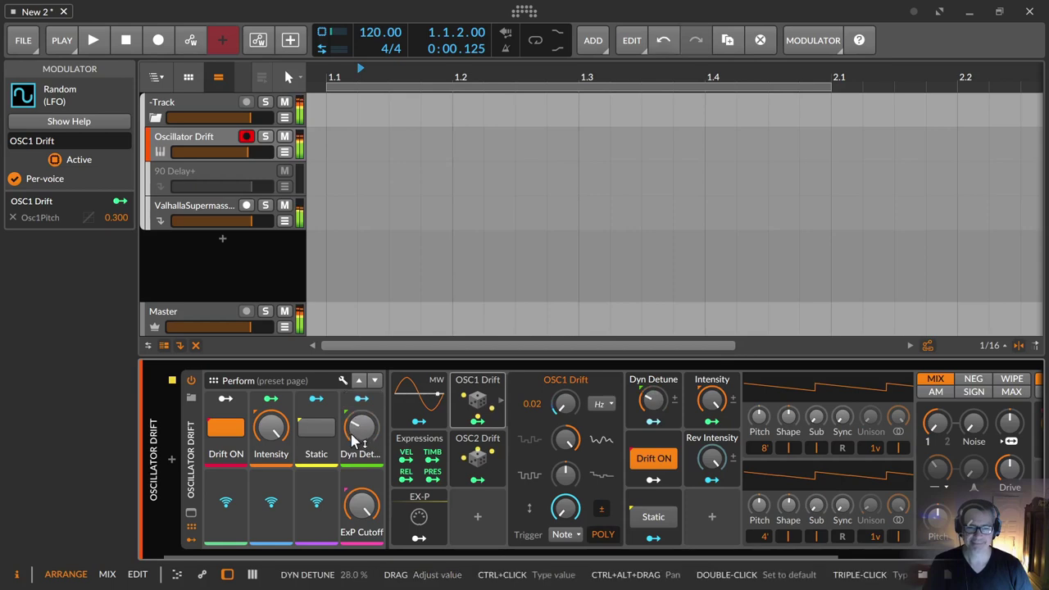
click(361, 428)
mouse_move(293, 436)
mouse_down()
mouse_move(293, 477)
mouse_move(288, 436)
mouse_up()
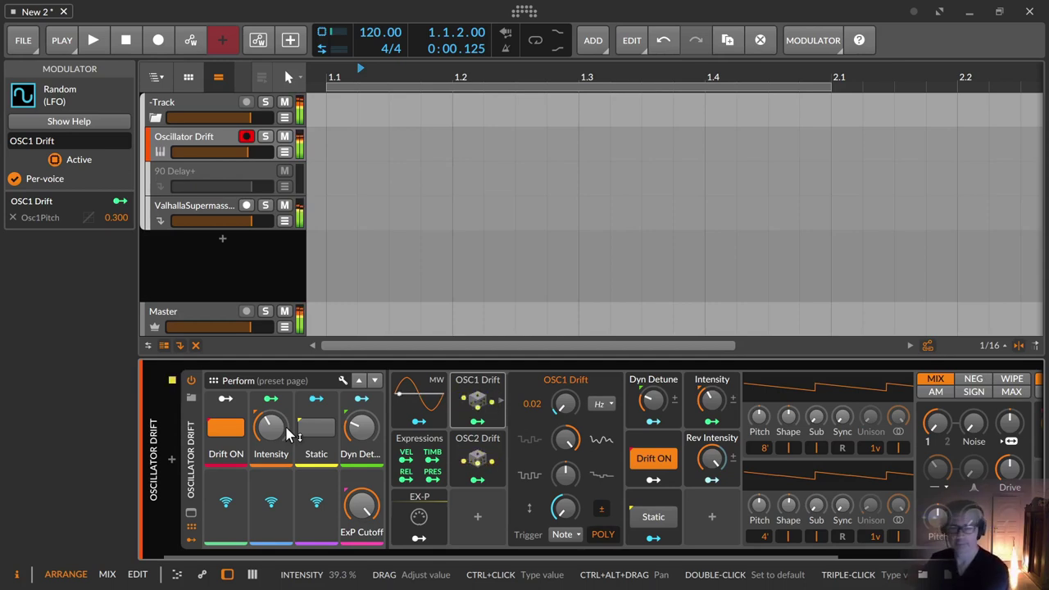
Step: Toggle Drift ON off and on, sweep Intensity from 100 % down, raise Dyn Detune, set Intensity near 38 %
click(240, 437)
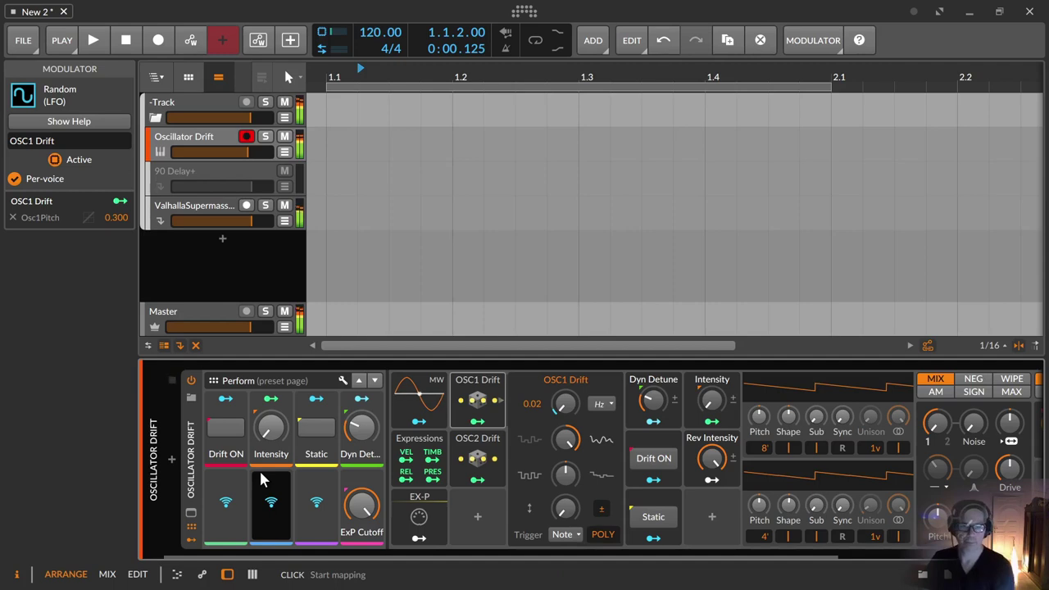
click(221, 431)
mouse_move(270, 428)
mouse_down()
mouse_move(281, 452)
mouse_move(282, 435)
mouse_up()
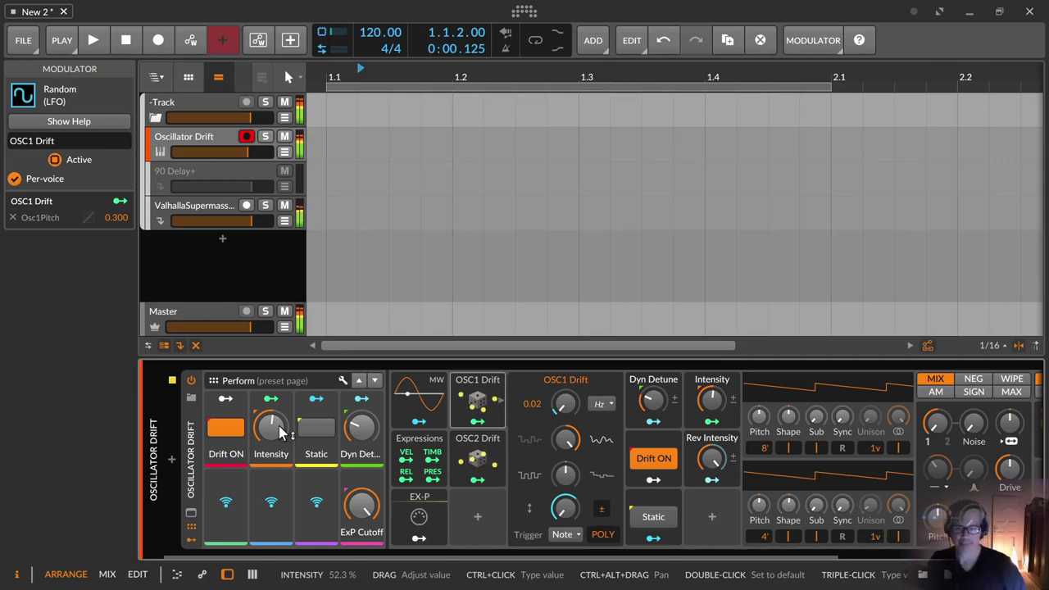
drag(280, 432, 281, 517)
drag(361, 426, 361, 361)
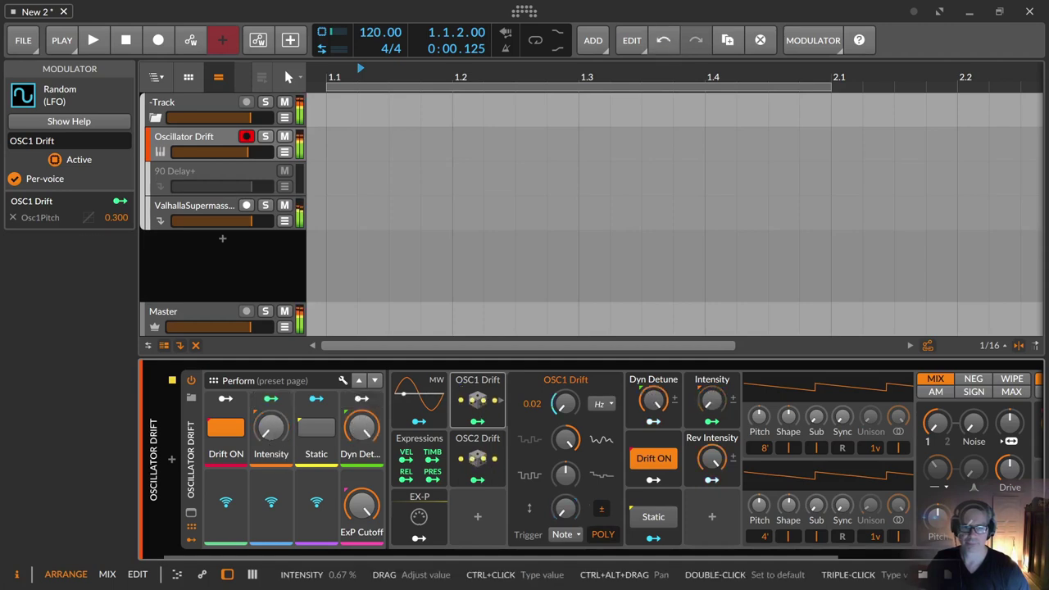
drag(270, 426, 270, 295)
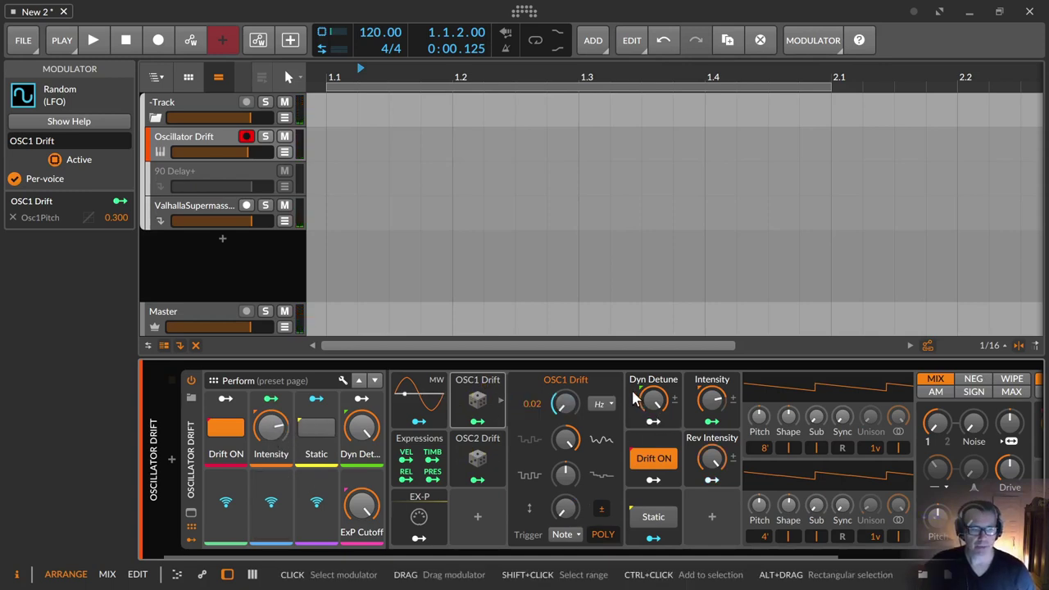
Step: Make Intensity's Amount curve exponential, raise Intensity to about 50 %, and switch Static on
click(710, 379)
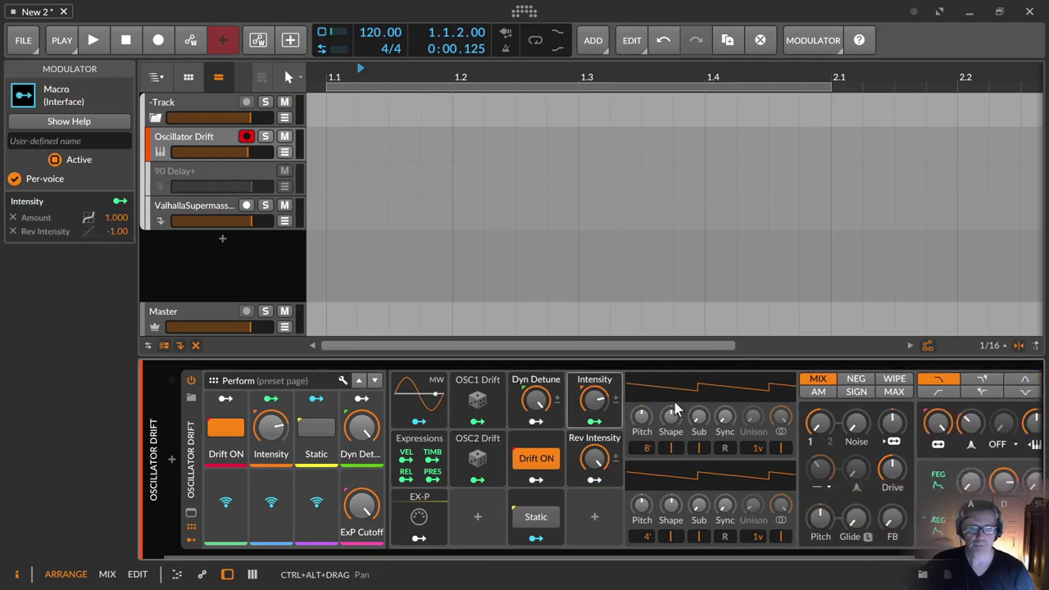
click(87, 220)
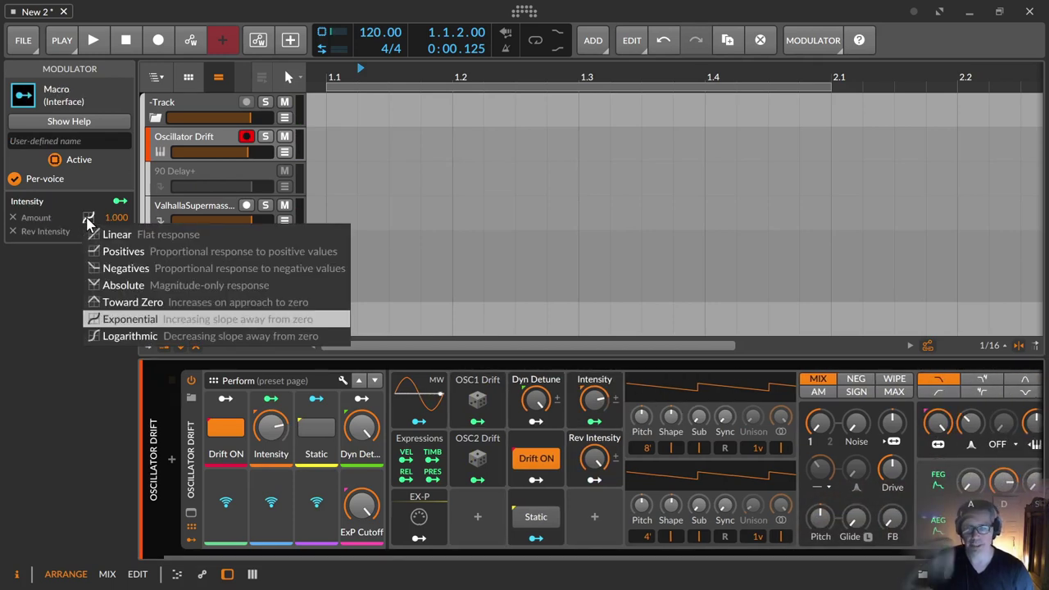
click(89, 221)
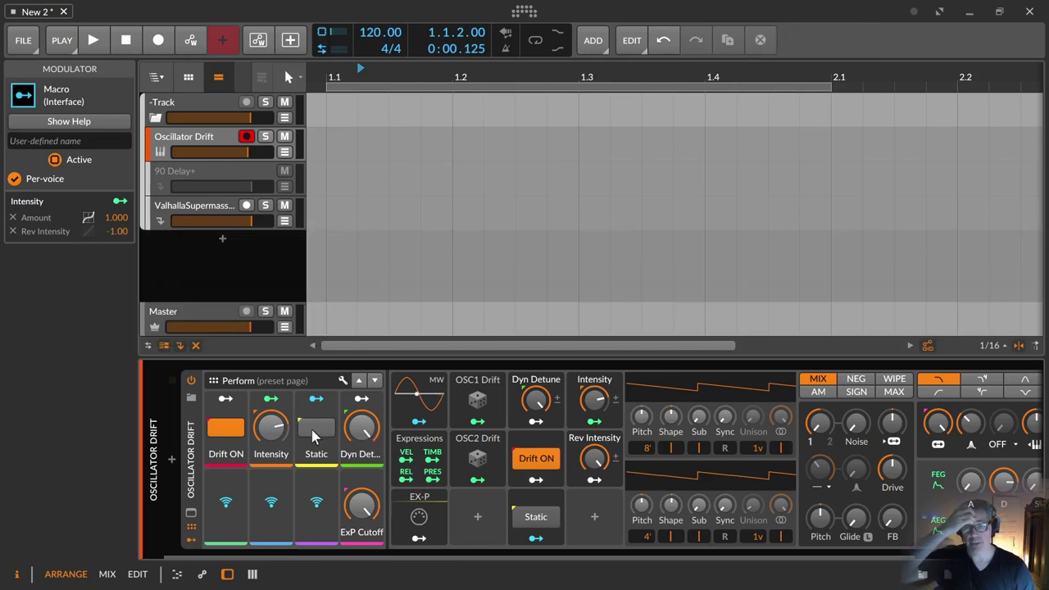
drag(271, 427, 270, 391)
click(323, 432)
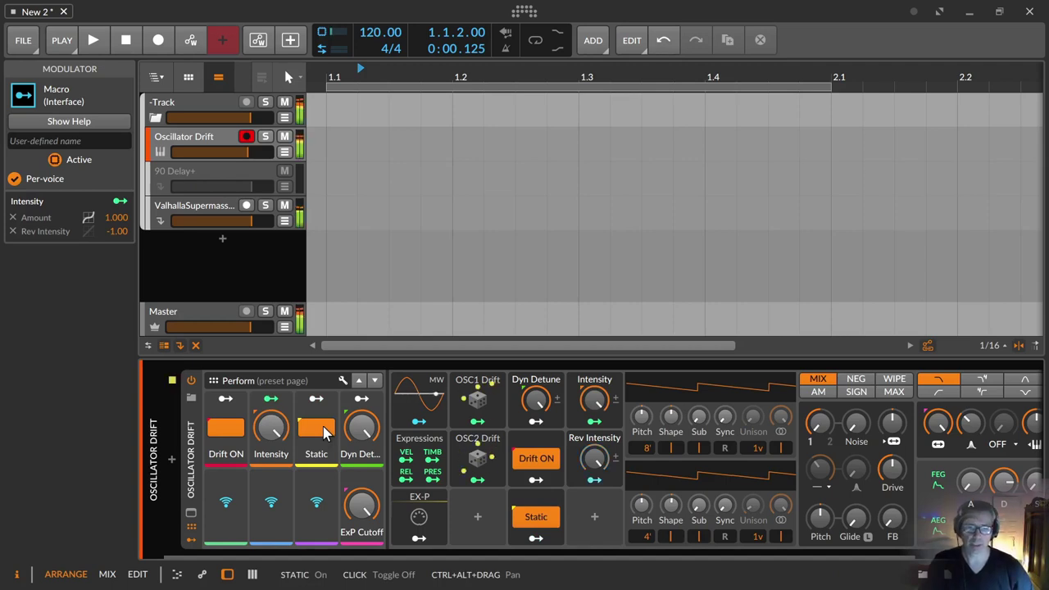
Step: Switch Static off, undo once, then drop Dyn Detune to 0 % and push it to 100 %
click(323, 432)
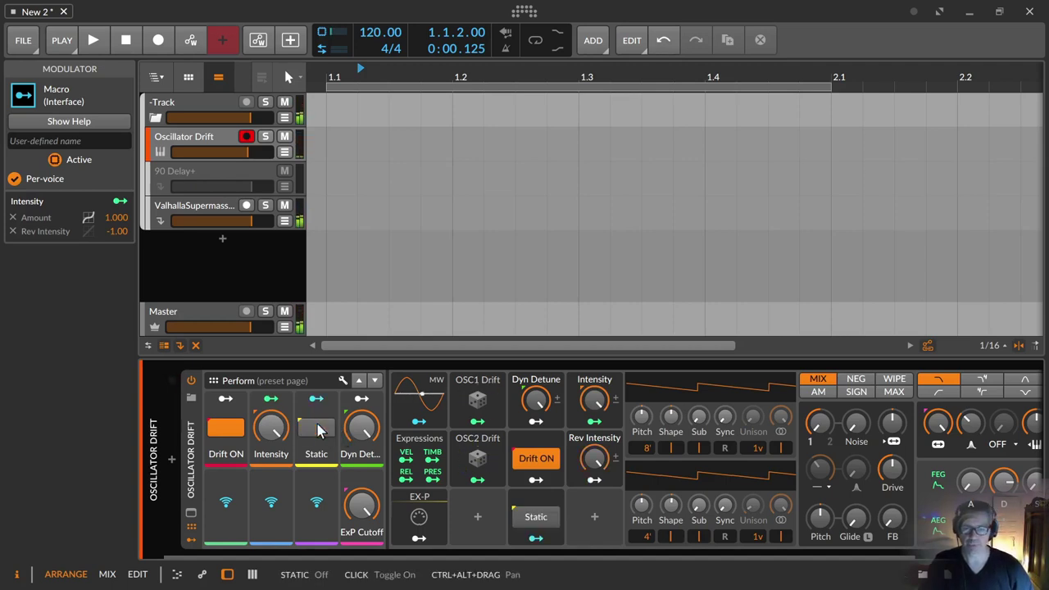
key(ctrl+z)
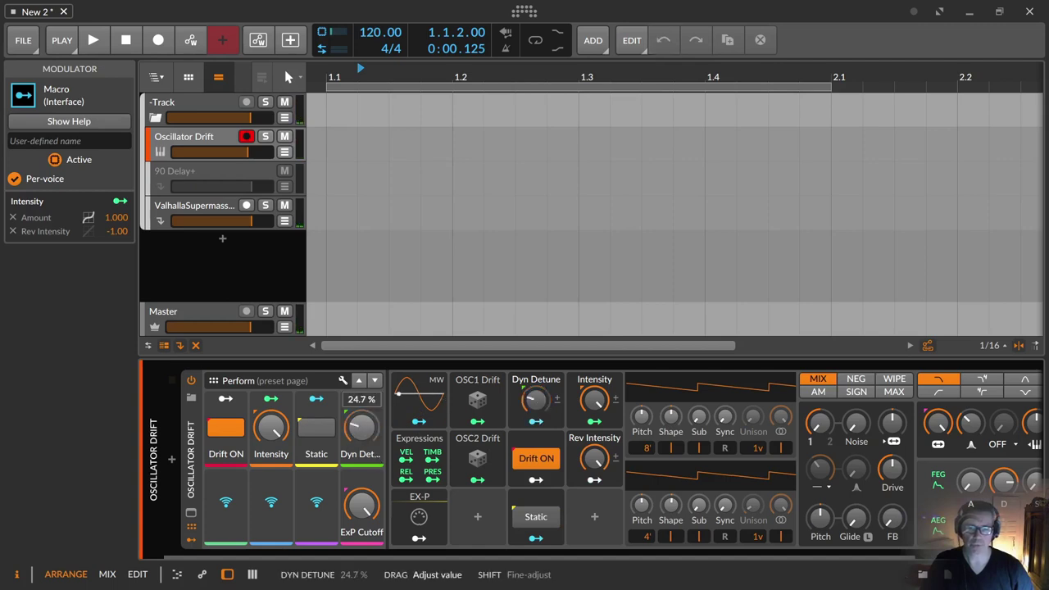
drag(361, 426, 360, 467)
drag(361, 426, 361, 368)
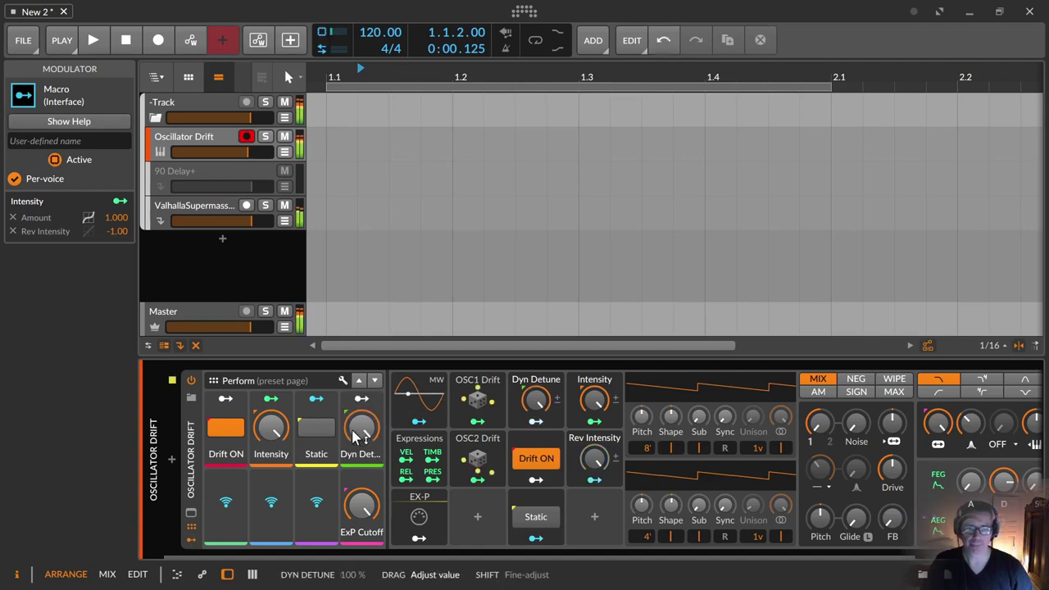
drag(361, 426, 361, 496)
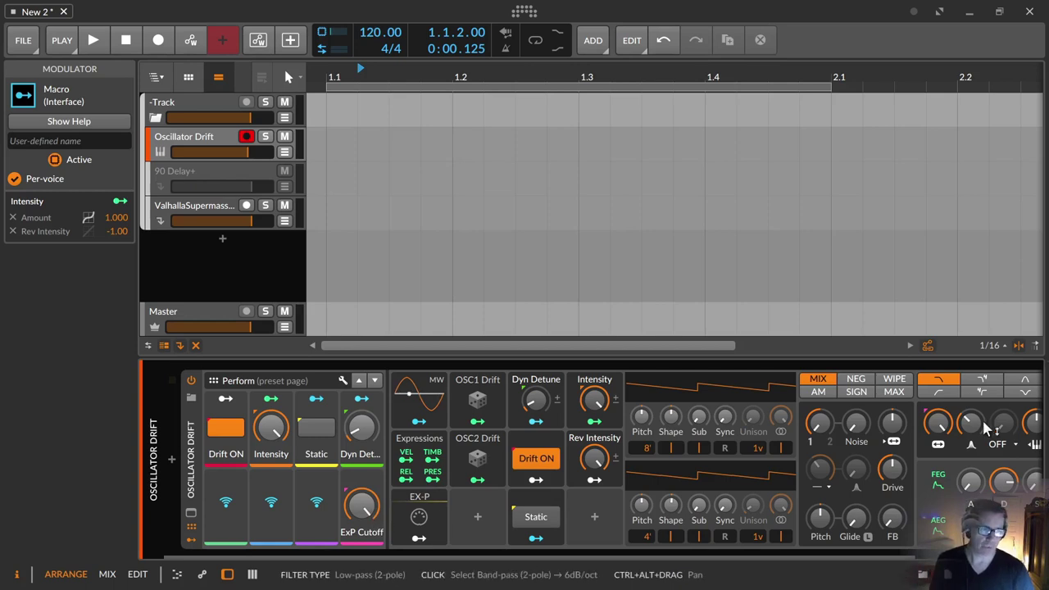
key(ctrl+z)
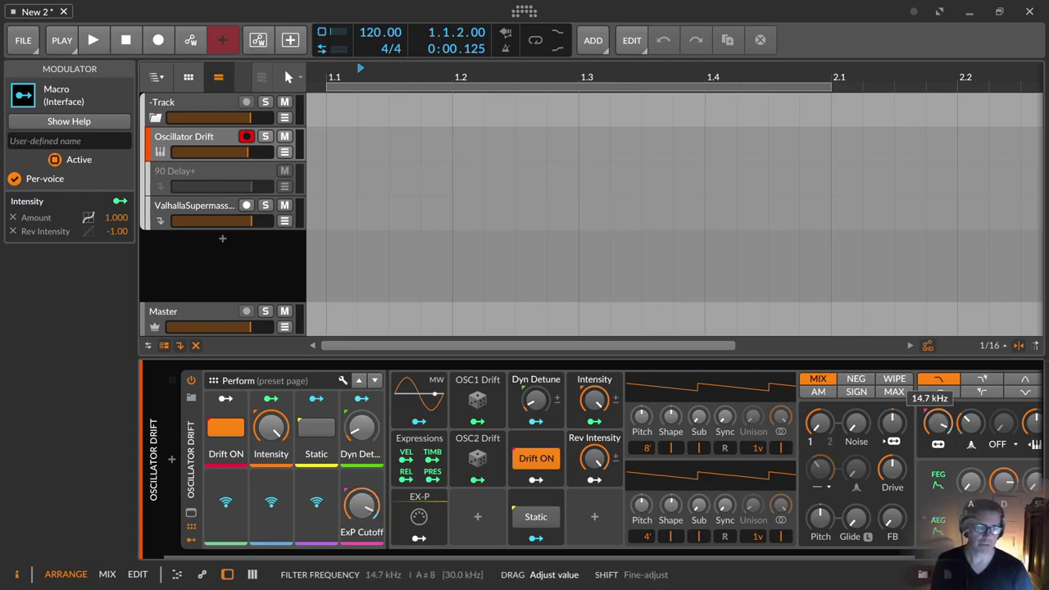
key(ctrl+shift+z)
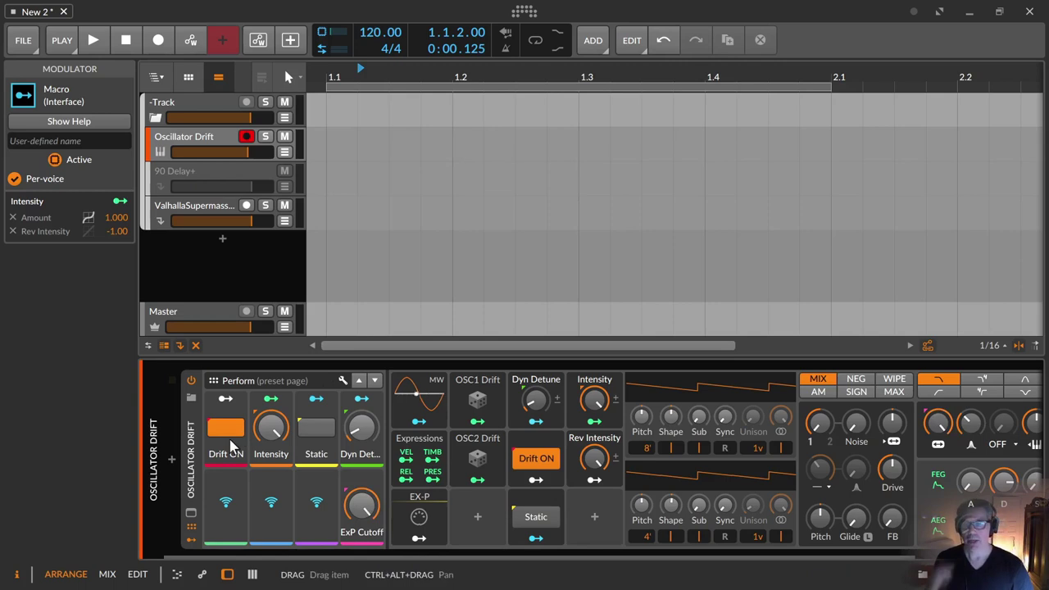